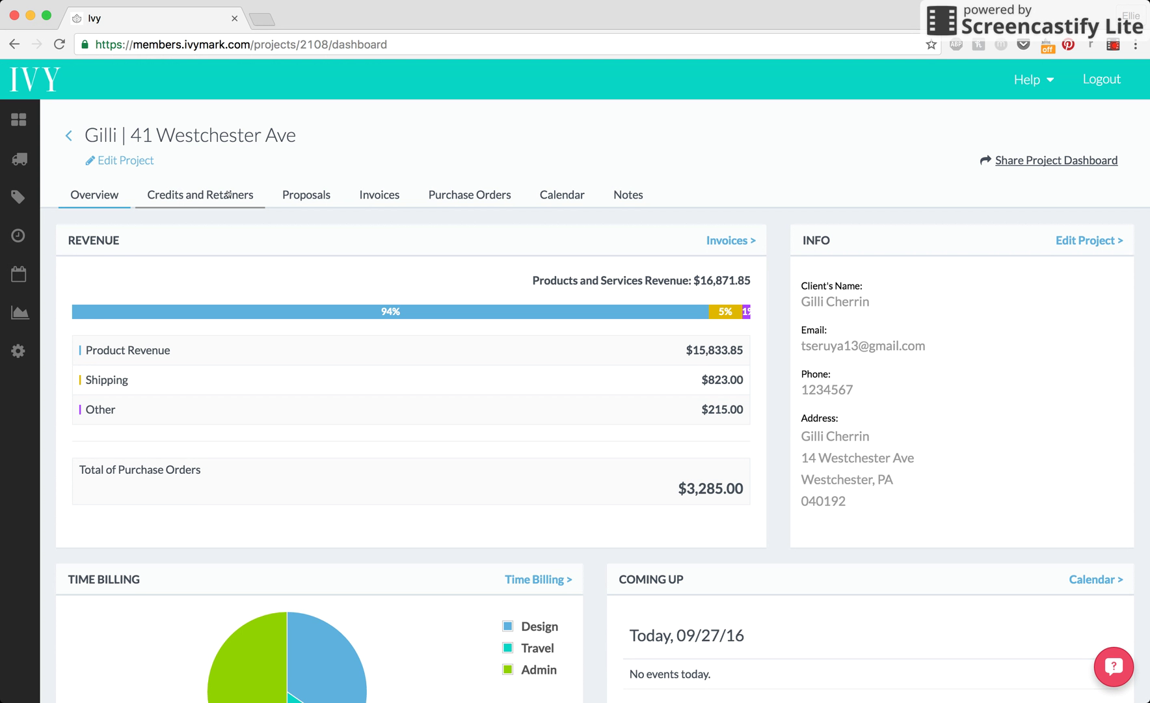
Show the project's Credits and Retainers tab with the paid $5,000.00 Time Billing retainer
click(228, 194)
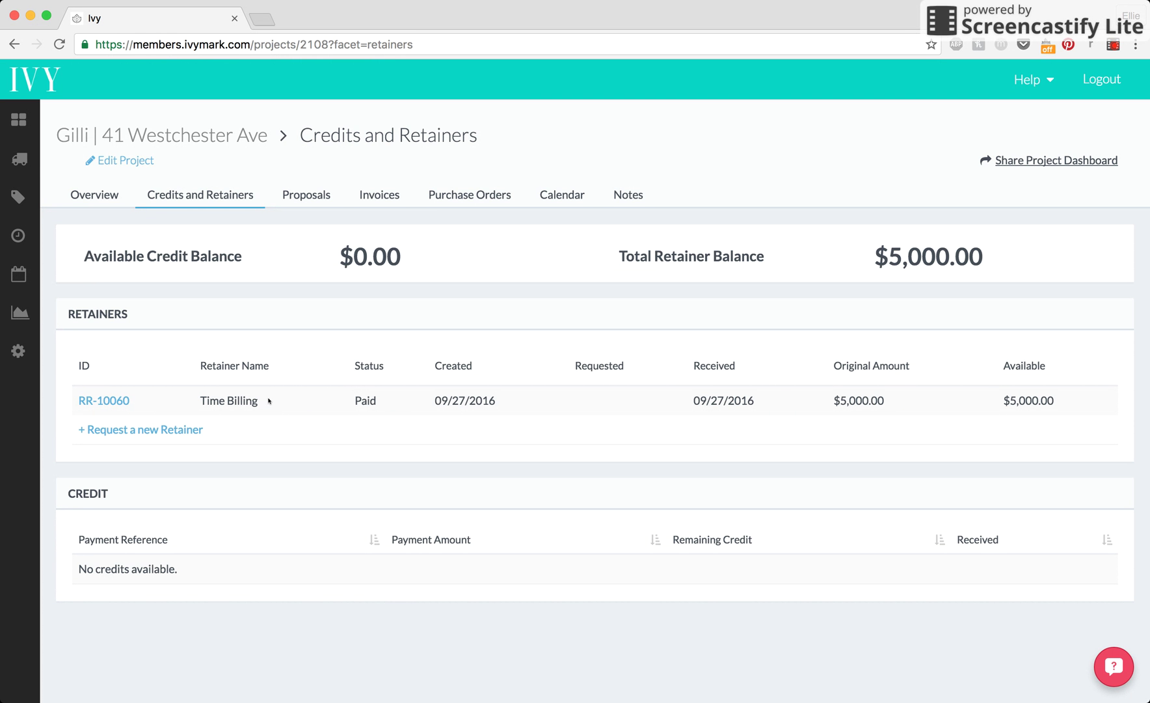
Request a new retainer named Product for $10,000
click(145, 432)
click(395, 377)
text(Product)
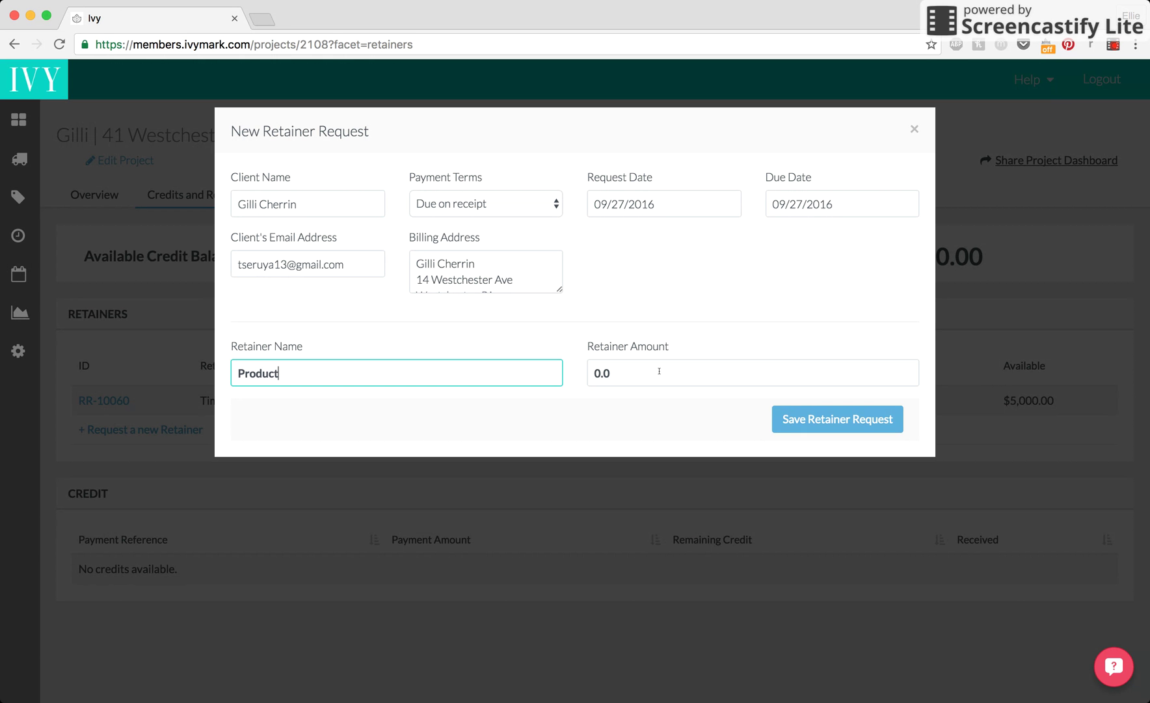
key(Tab)
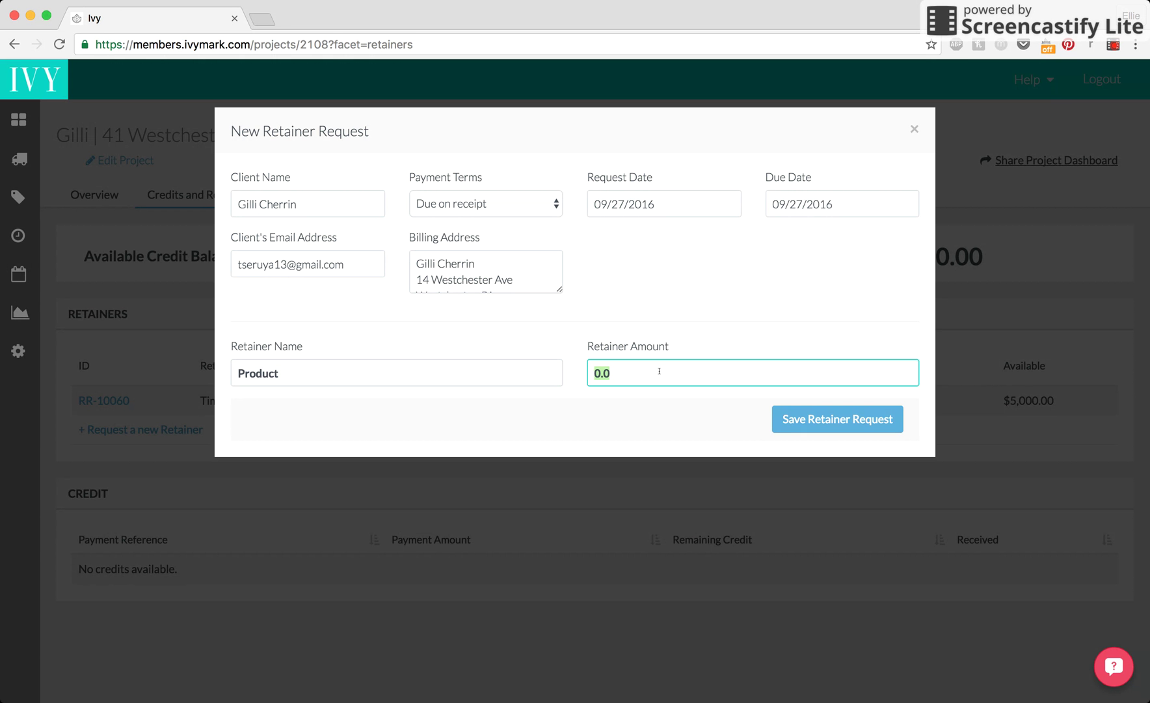
text(10000)
click(799, 420)
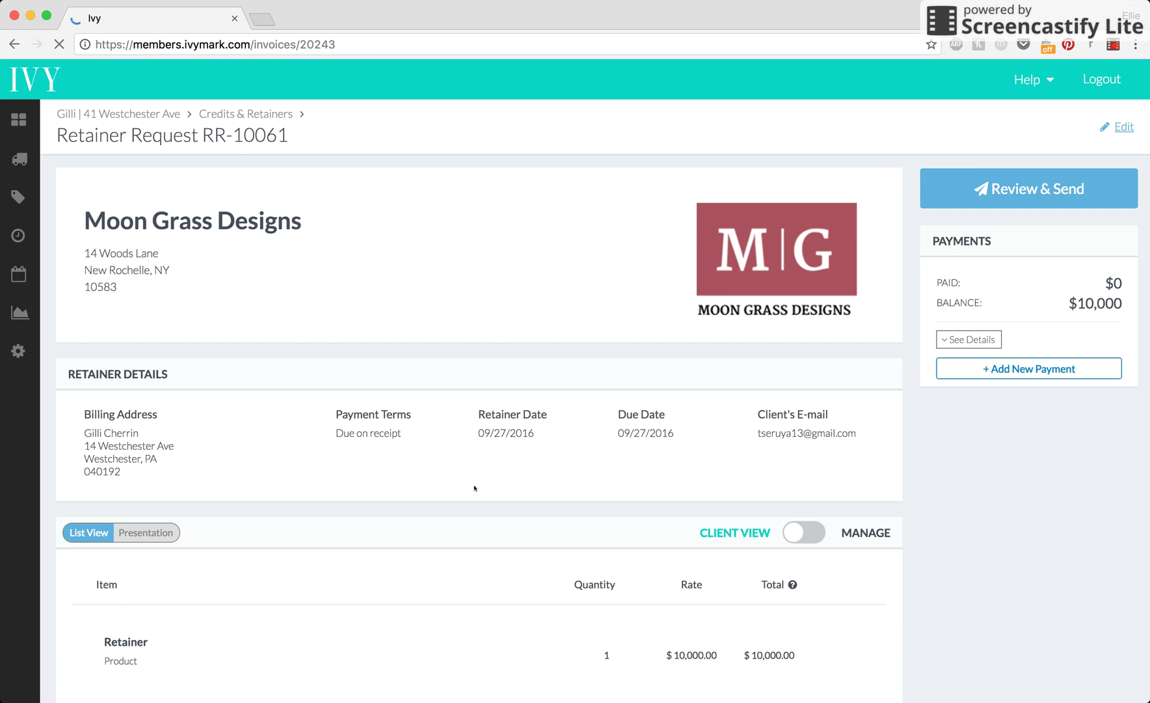
Record a $10,000 Check payment with reference CHECK on retainer RR-10061
scroll(494, 416, down, 3)
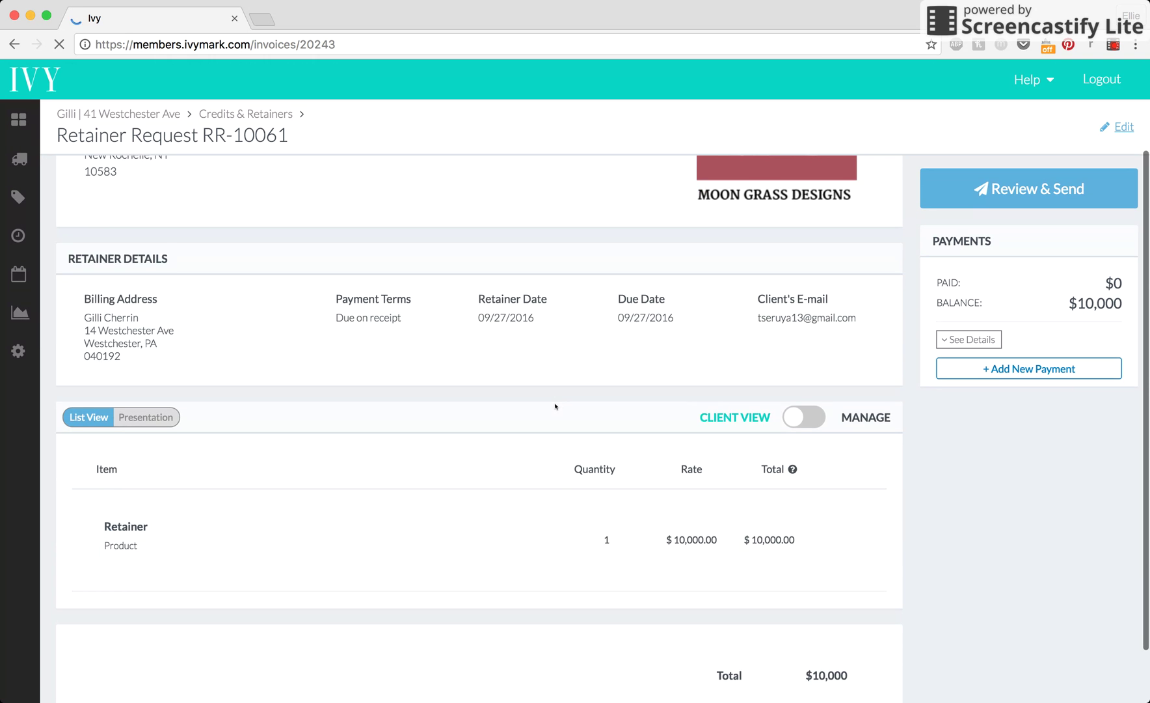
scroll(555, 406, down, 2)
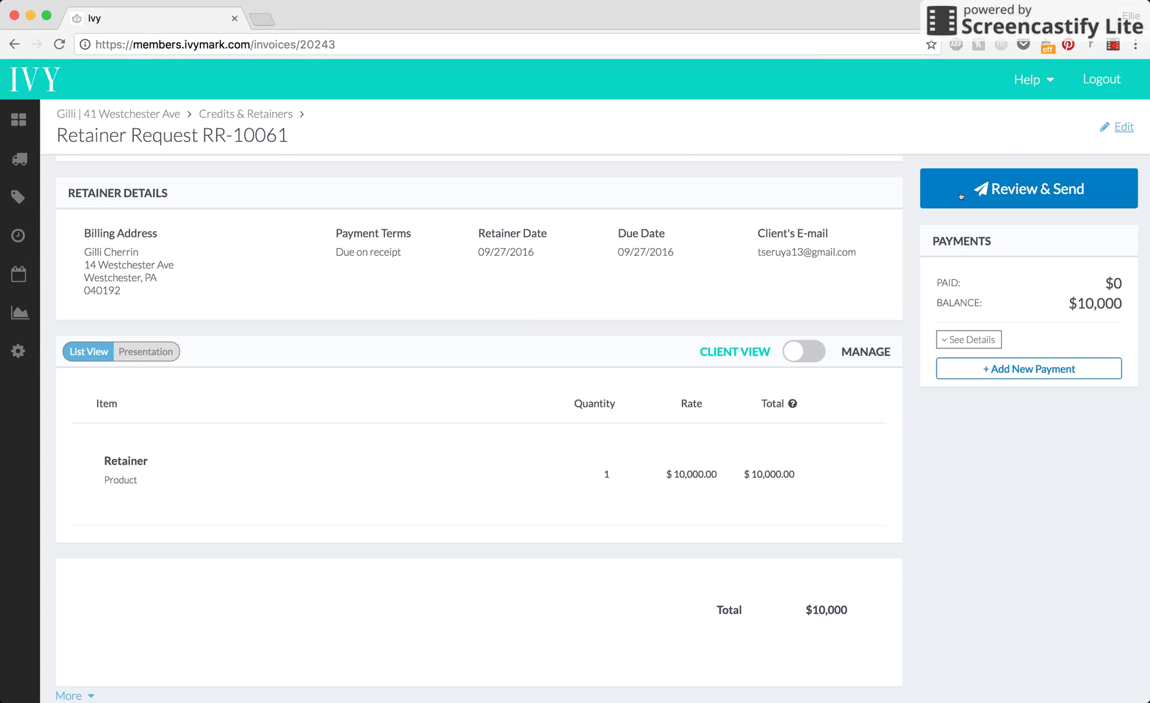
click(993, 375)
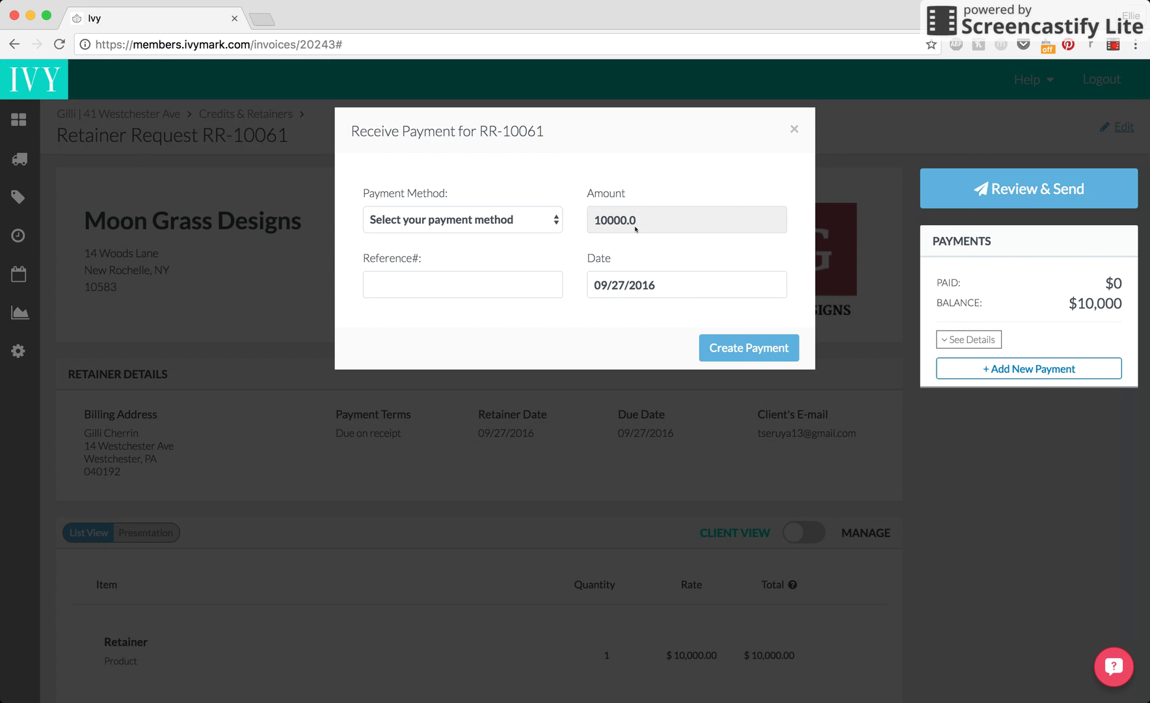
click(544, 229)
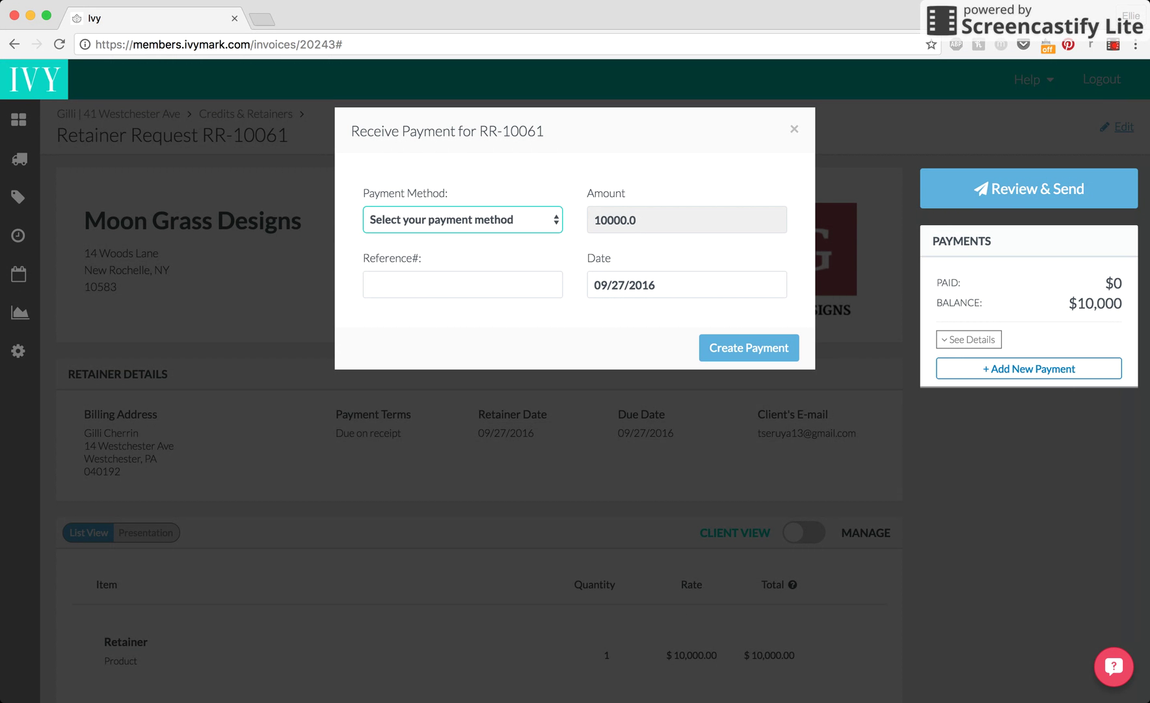
click(463, 281)
text(CHECK)
click(726, 353)
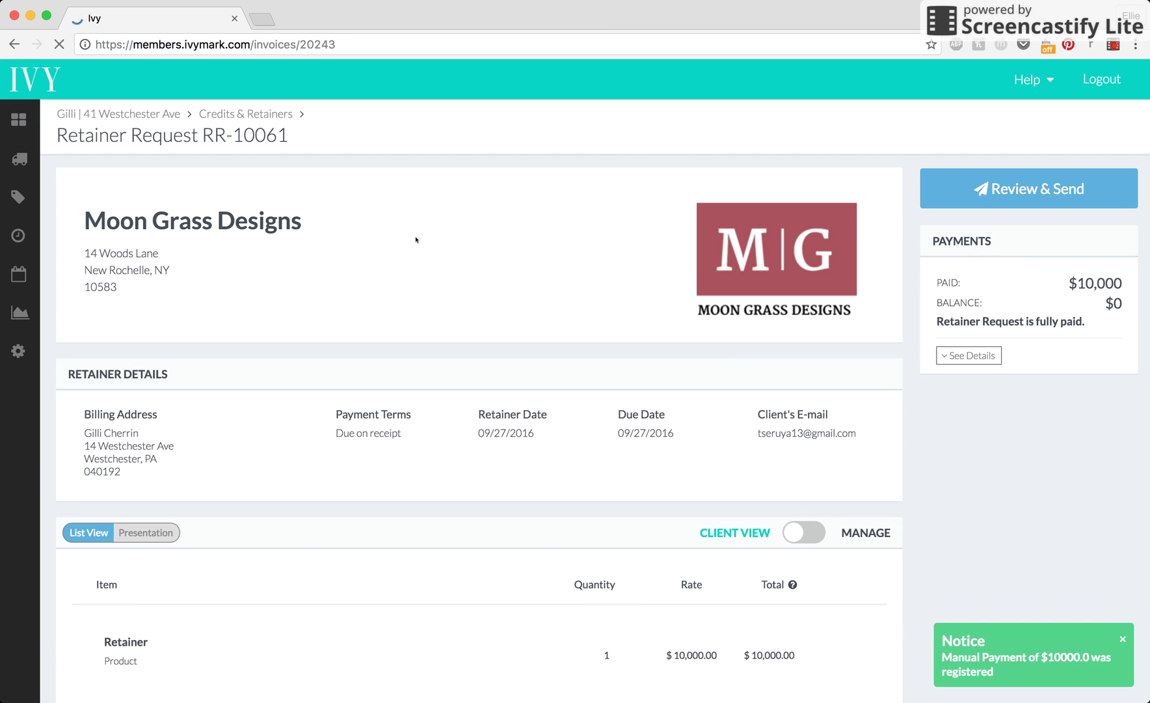
Open invoice IN-10059 from the project's invoices and review its $950 unpaid balance
click(151, 114)
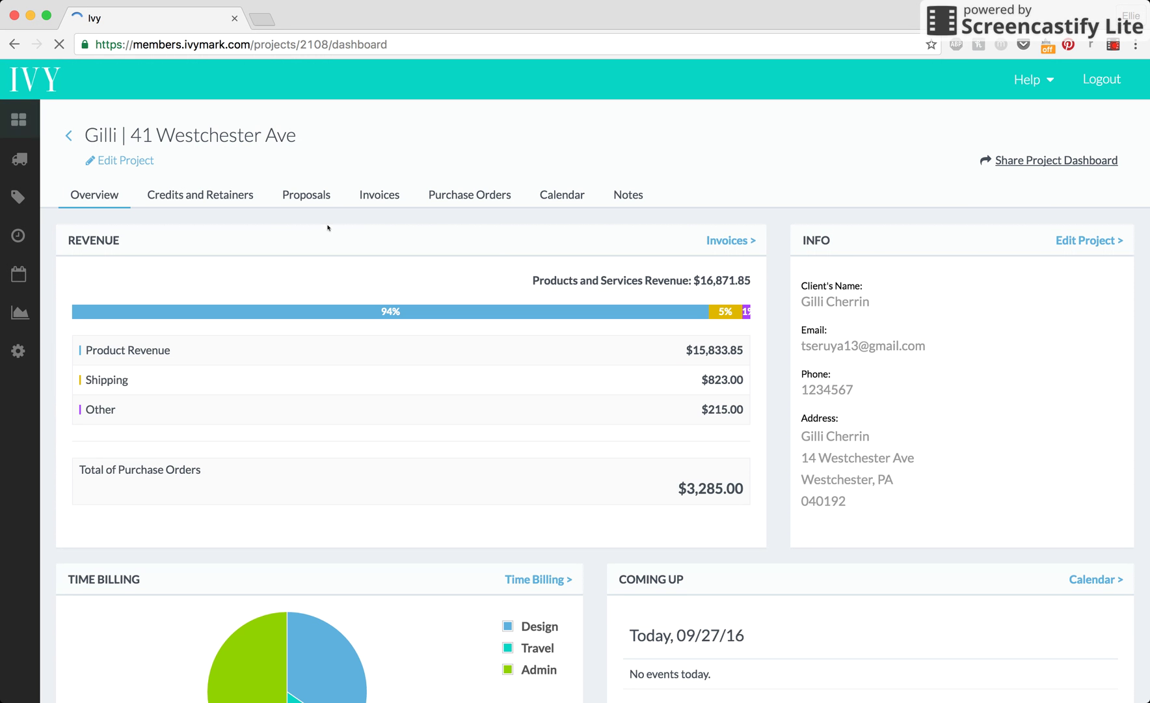
click(366, 201)
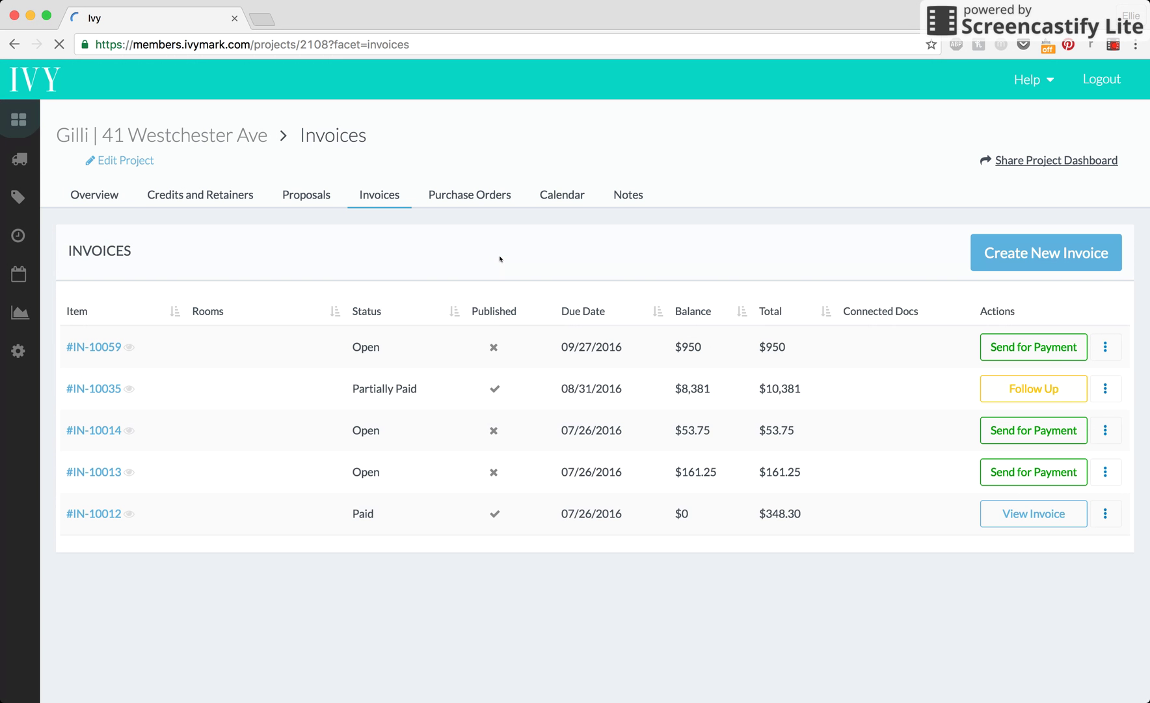
click(98, 347)
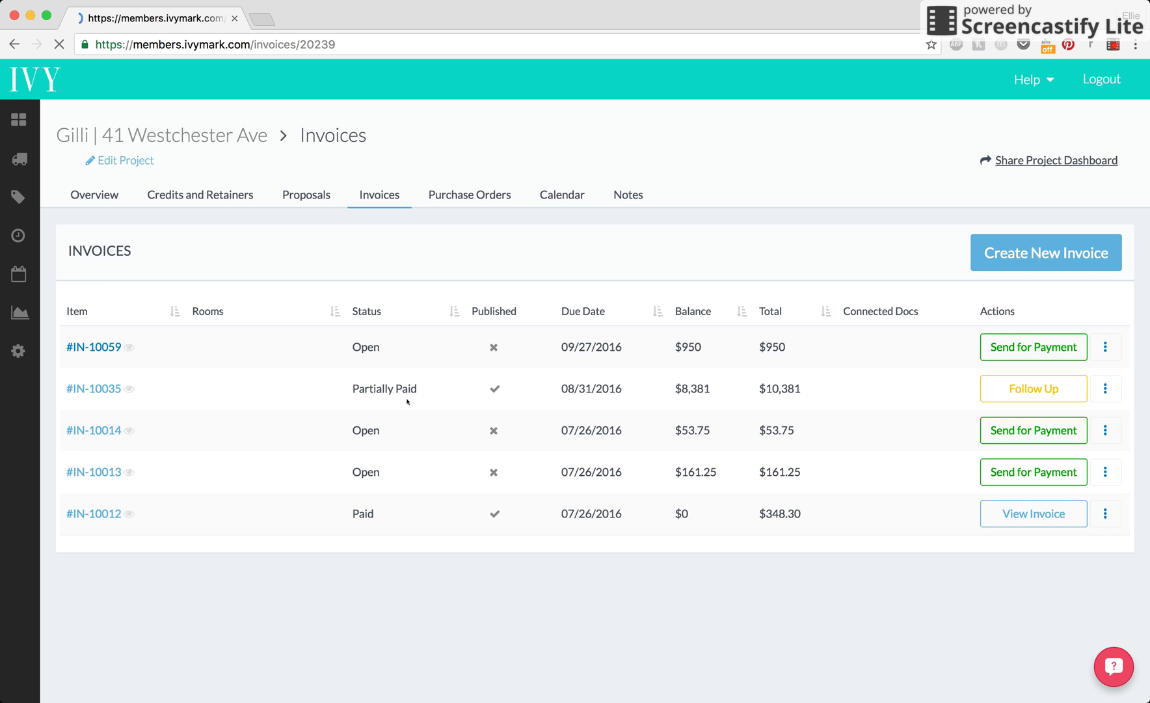
scroll(611, 344, down, 6)
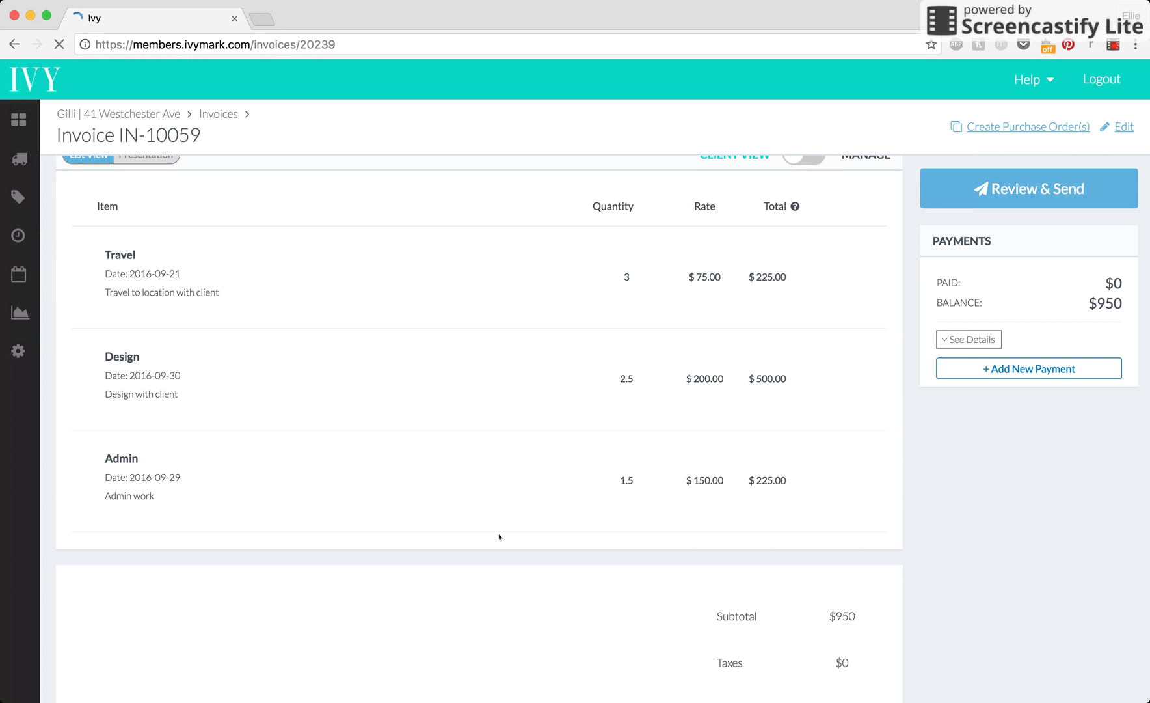
scroll(585, 377, up, 1)
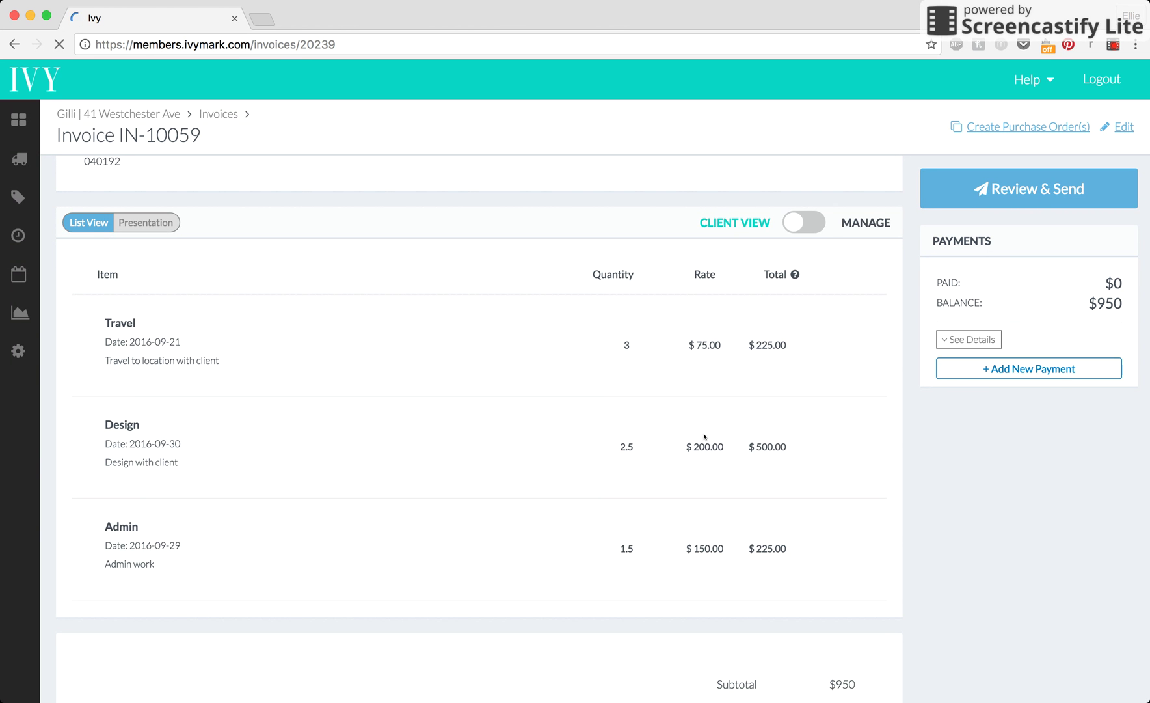
Pay invoice IN-10059 by applying $950 from the Time Billing retainer
click(987, 368)
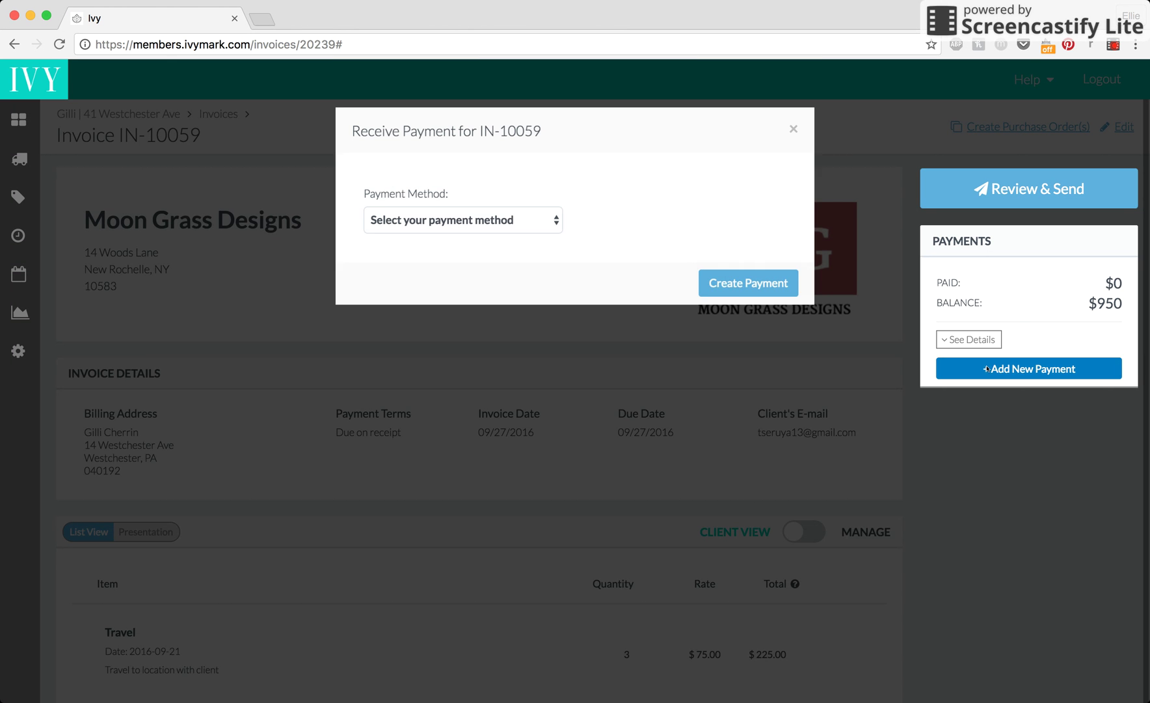
click(543, 226)
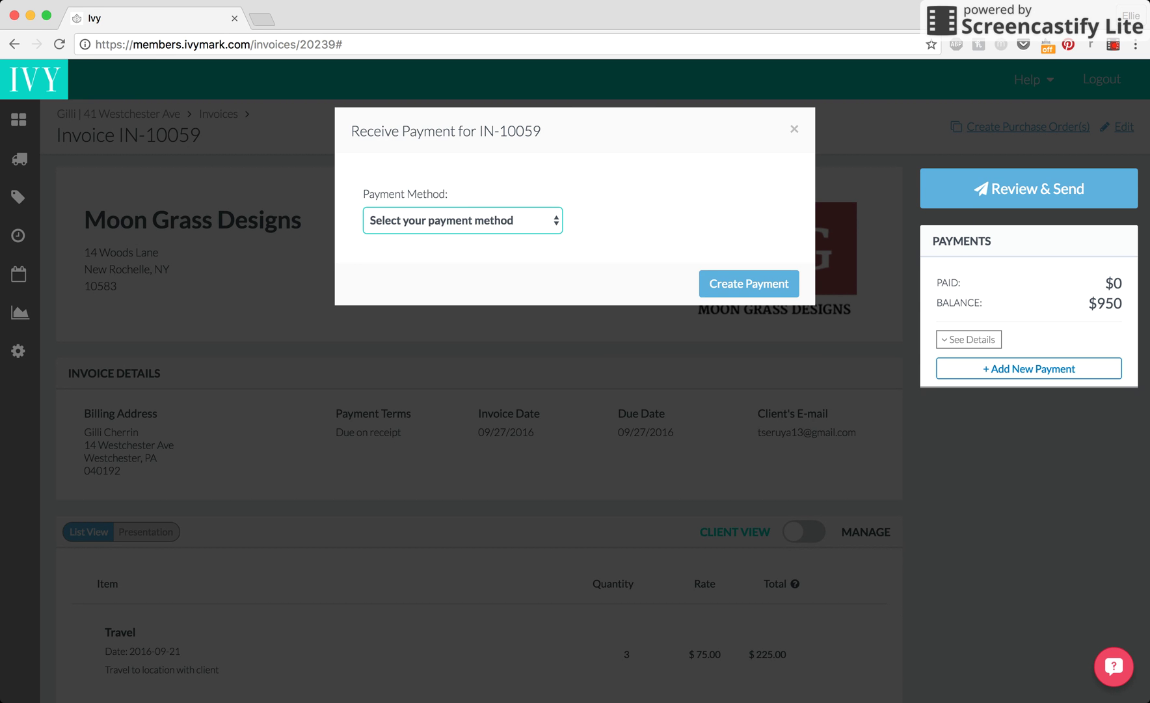
click(606, 285)
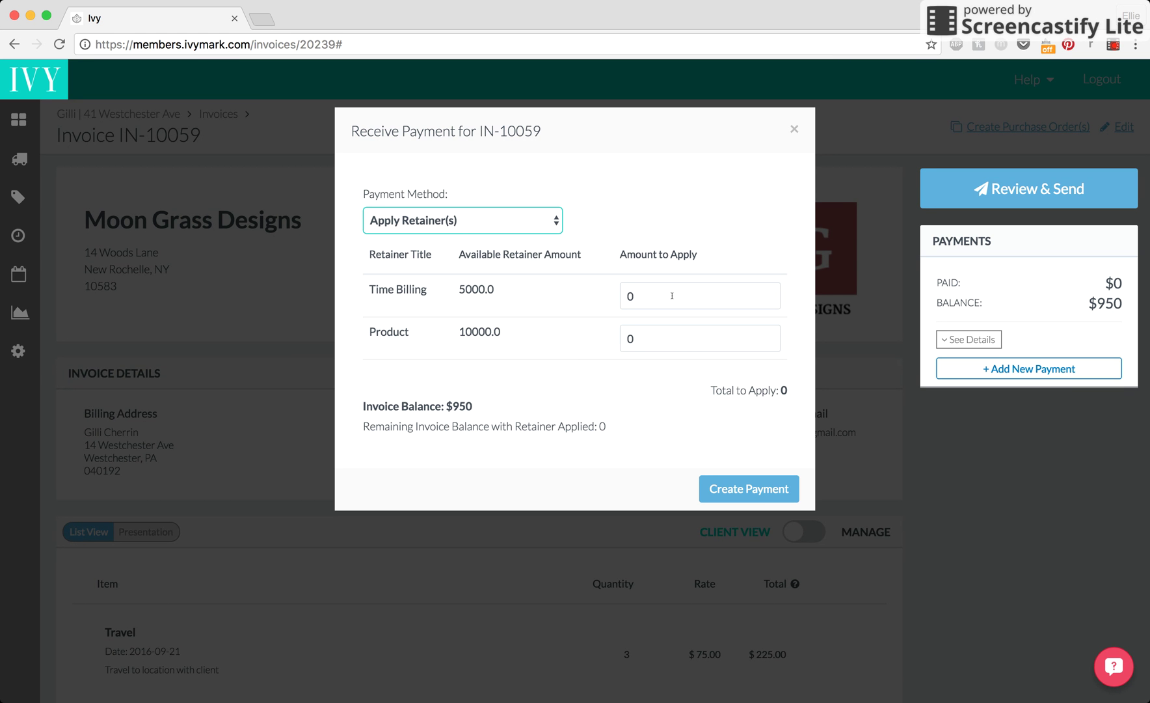
key(Tab)
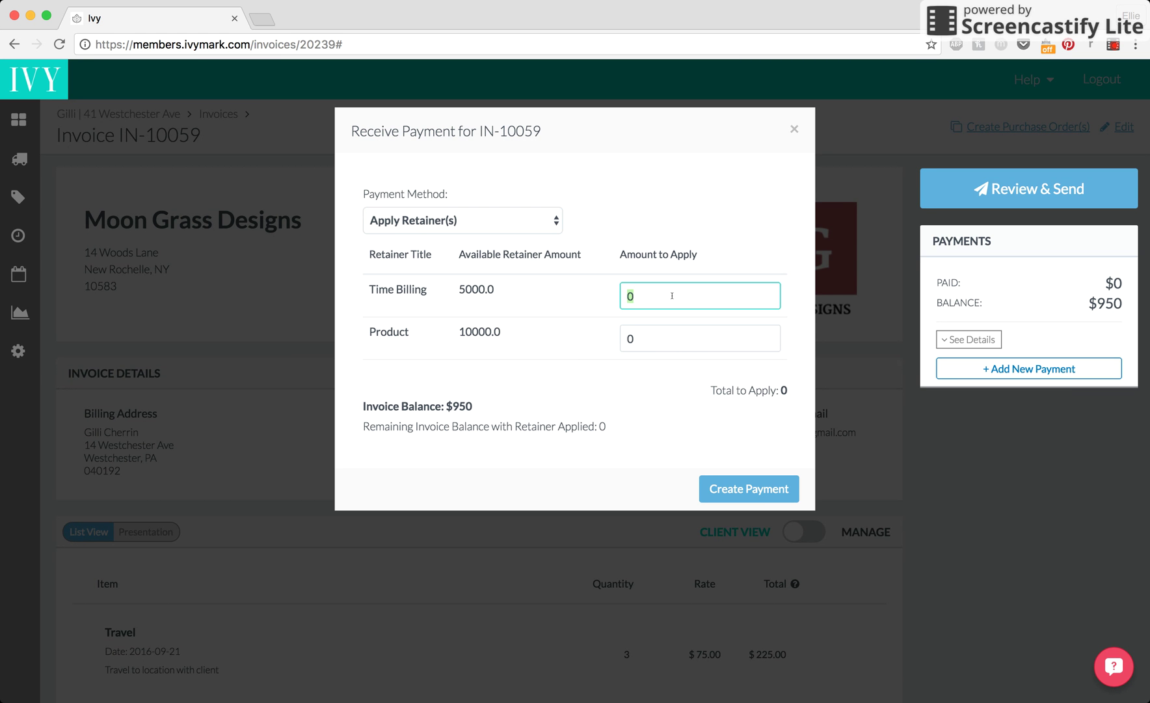
text(950)
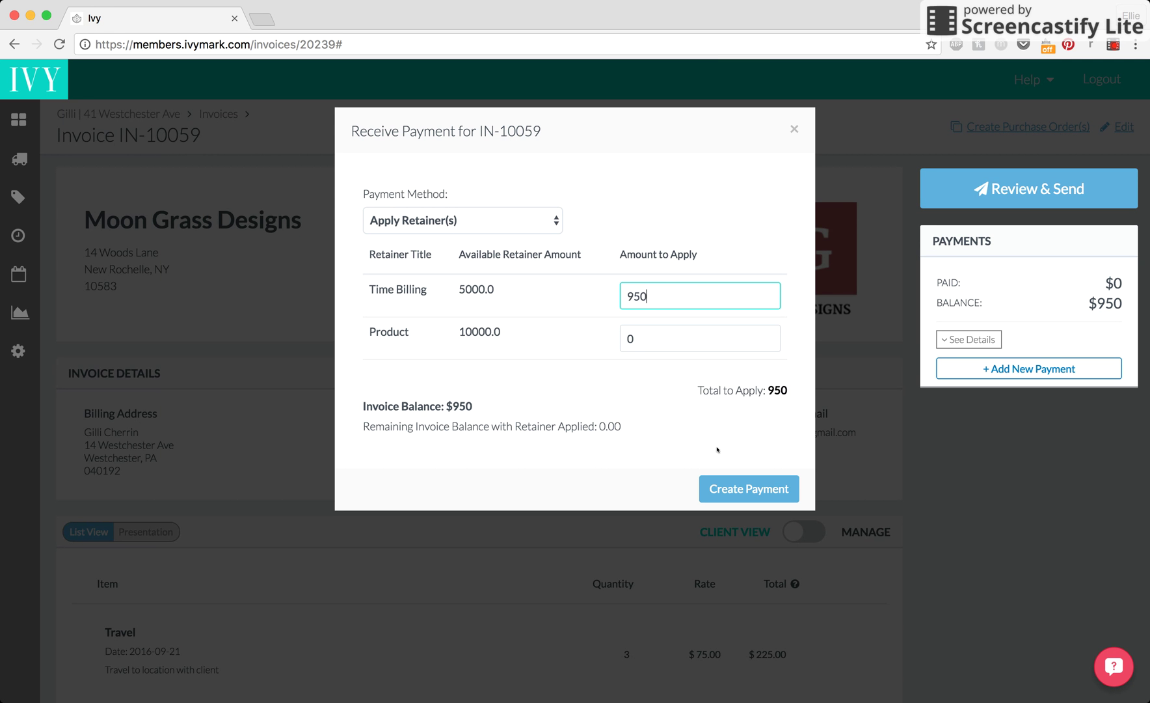
click(730, 487)
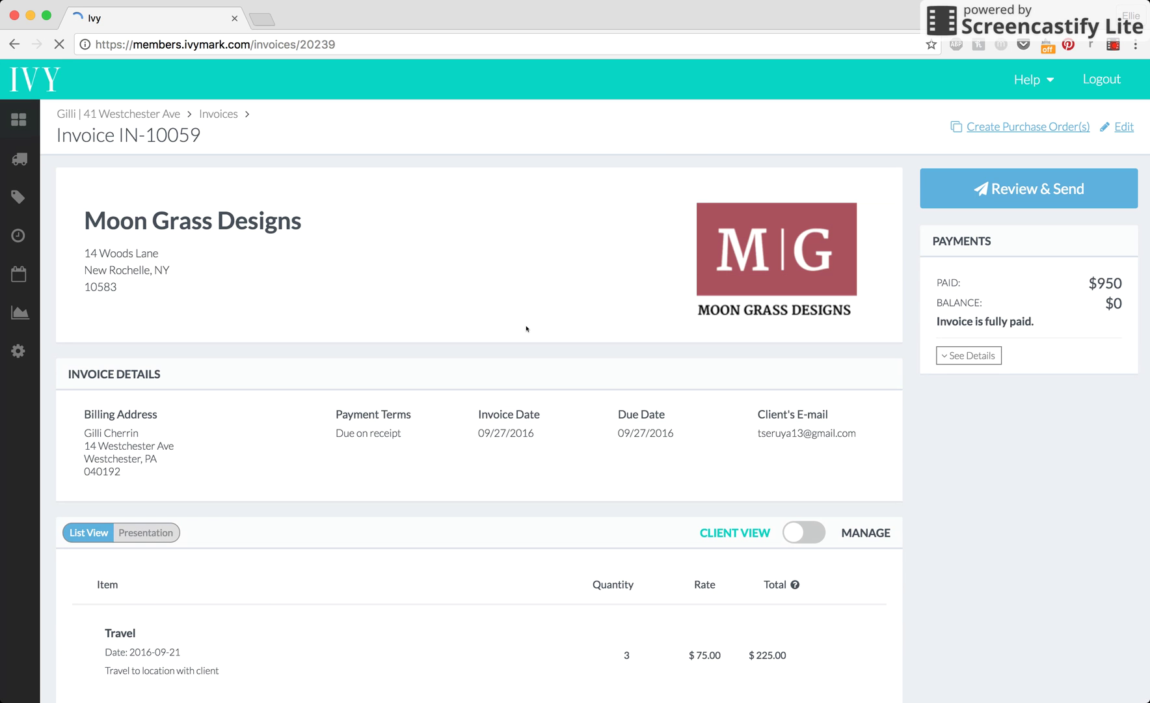
Check the invoice's applied payments, then return to Credits and Retainers showing $4,050 Time Billing left
click(968, 355)
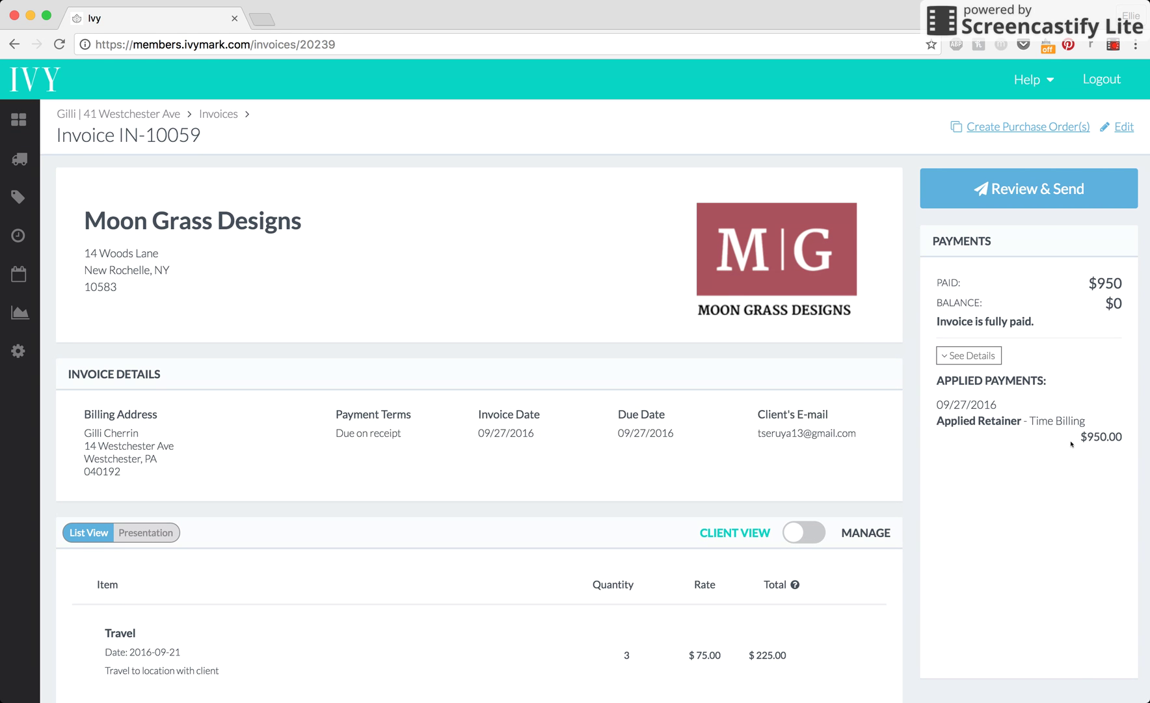
click(132, 116)
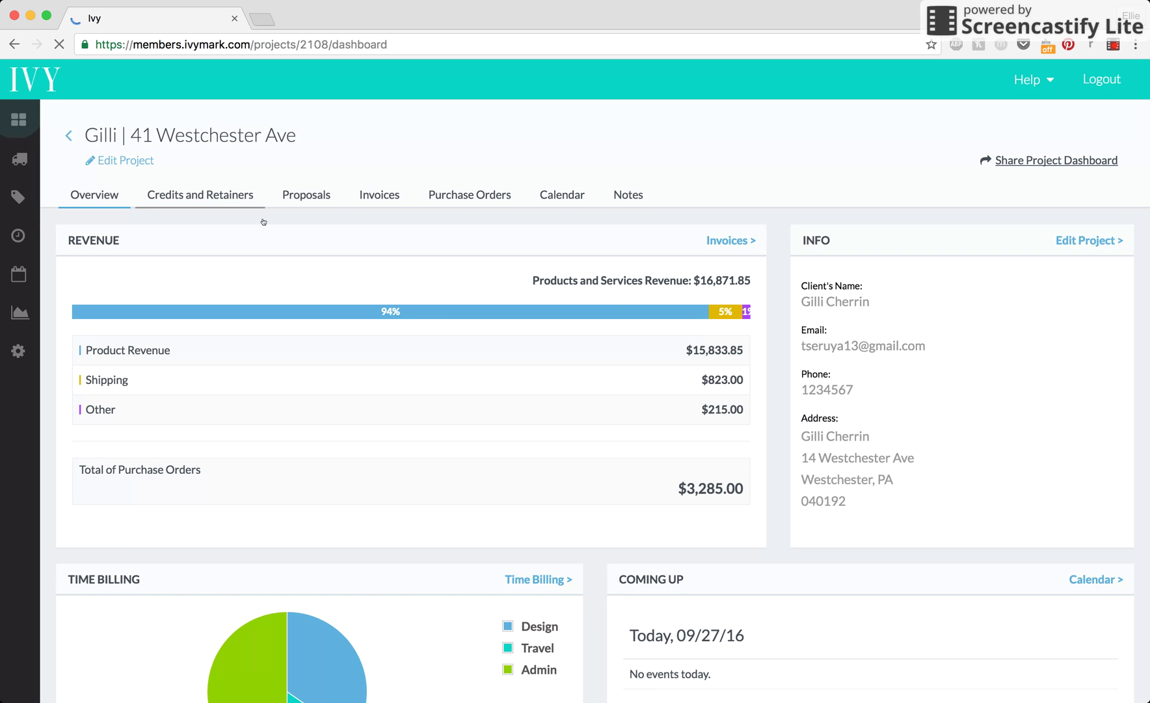
click(233, 201)
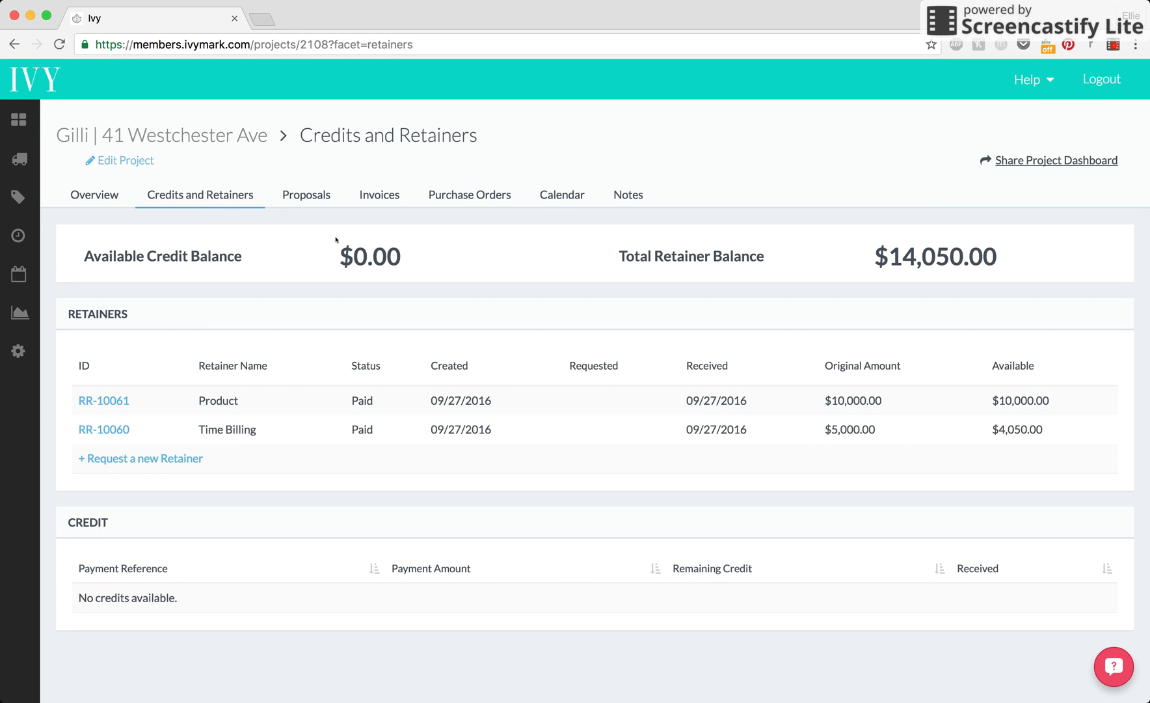
Open invoice IN-10012 and view the payment details of its $348.30 check
click(374, 203)
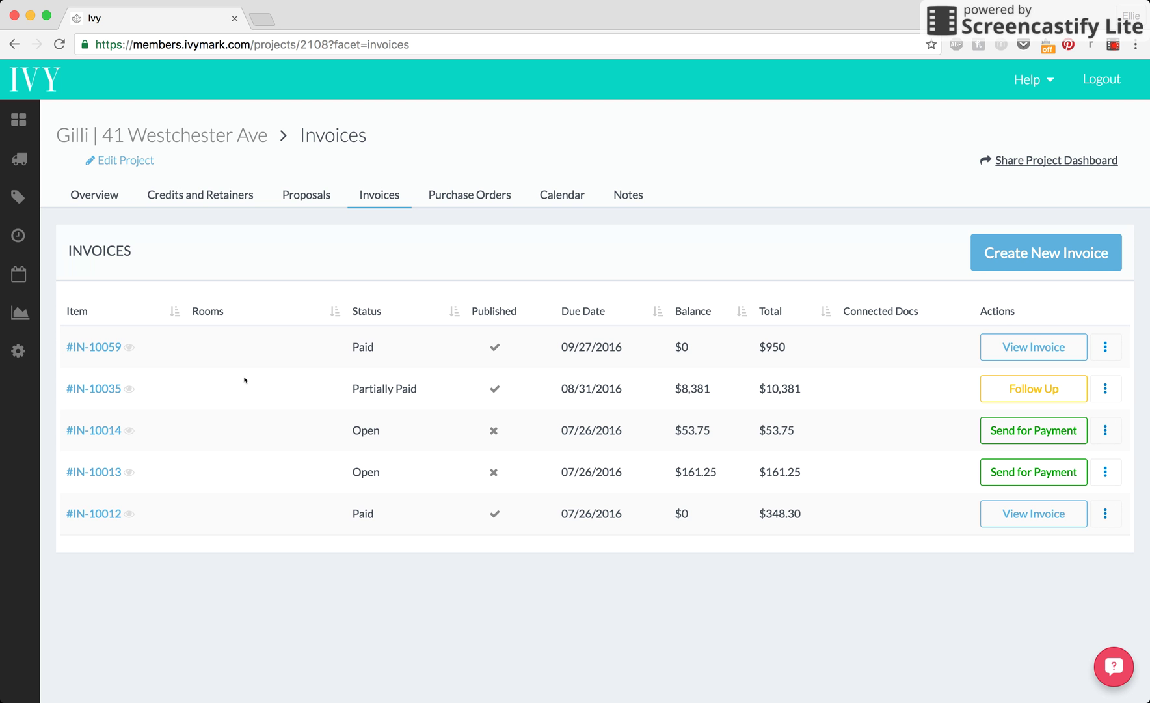
click(95, 514)
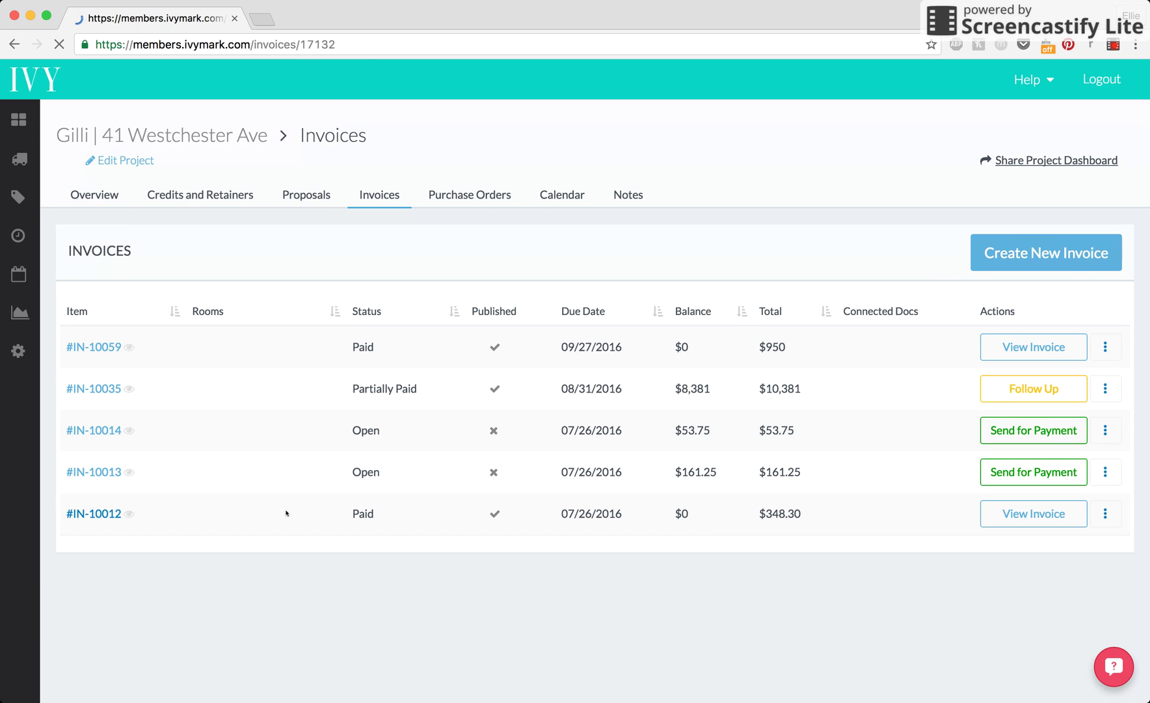
scroll(509, 418, down, 5)
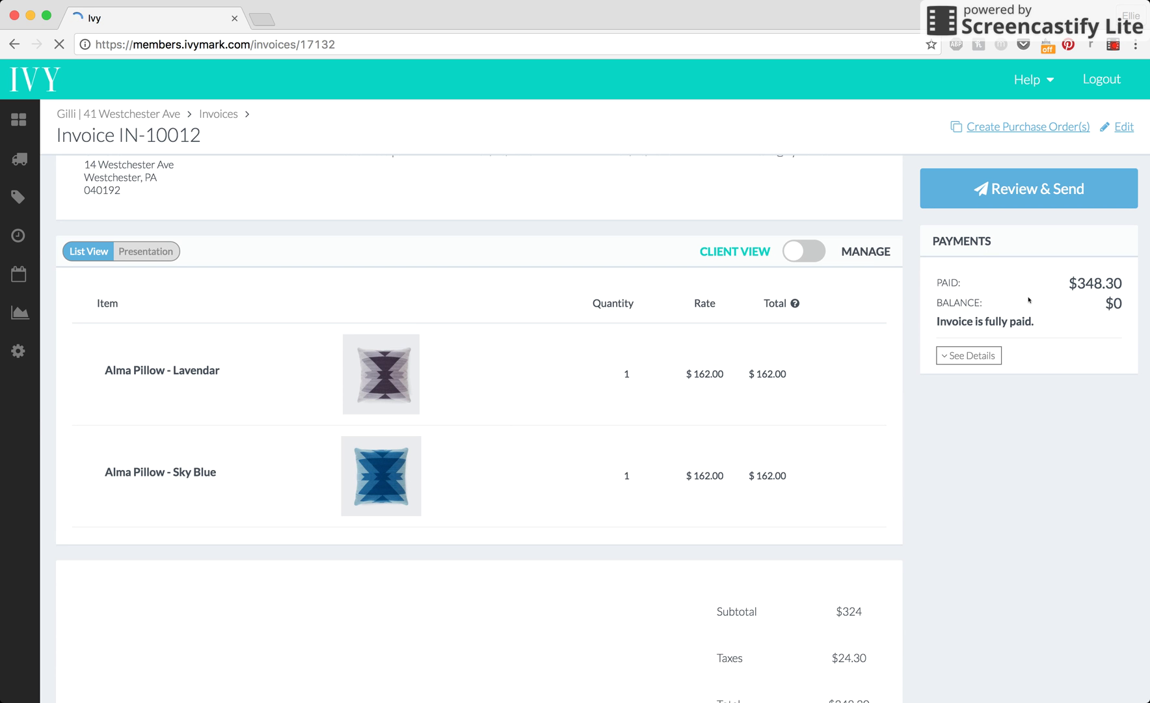
click(968, 355)
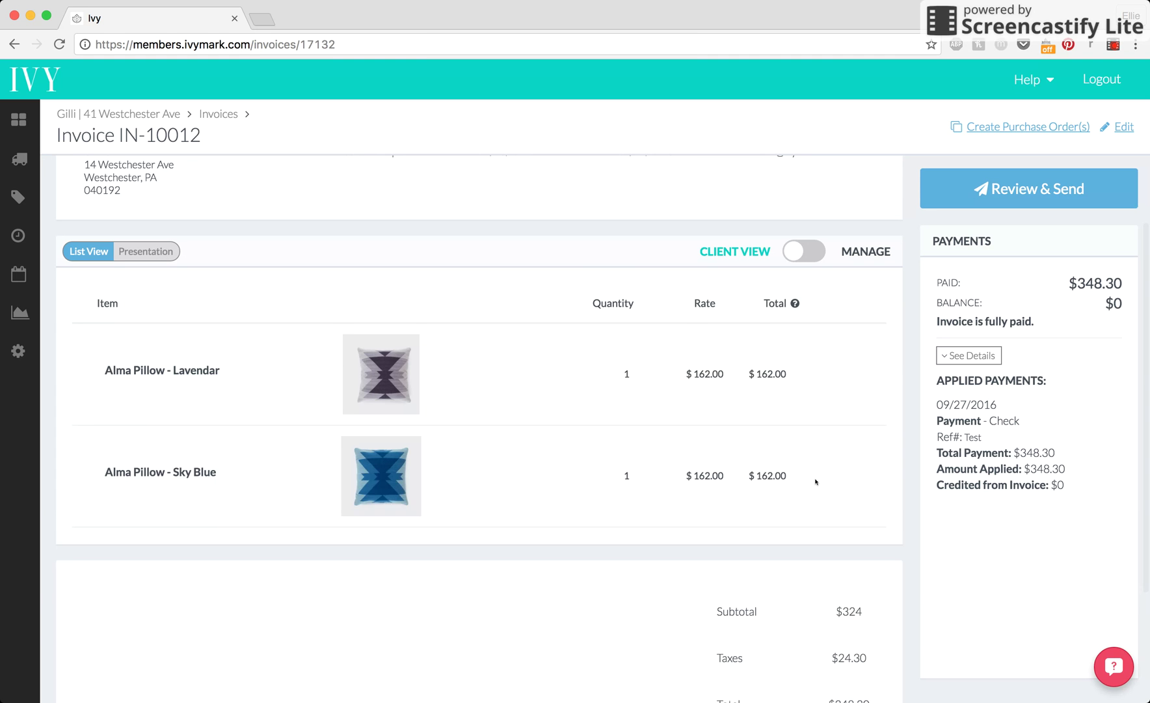
scroll(816, 482, down, 2)
scroll(816, 481, up, 1)
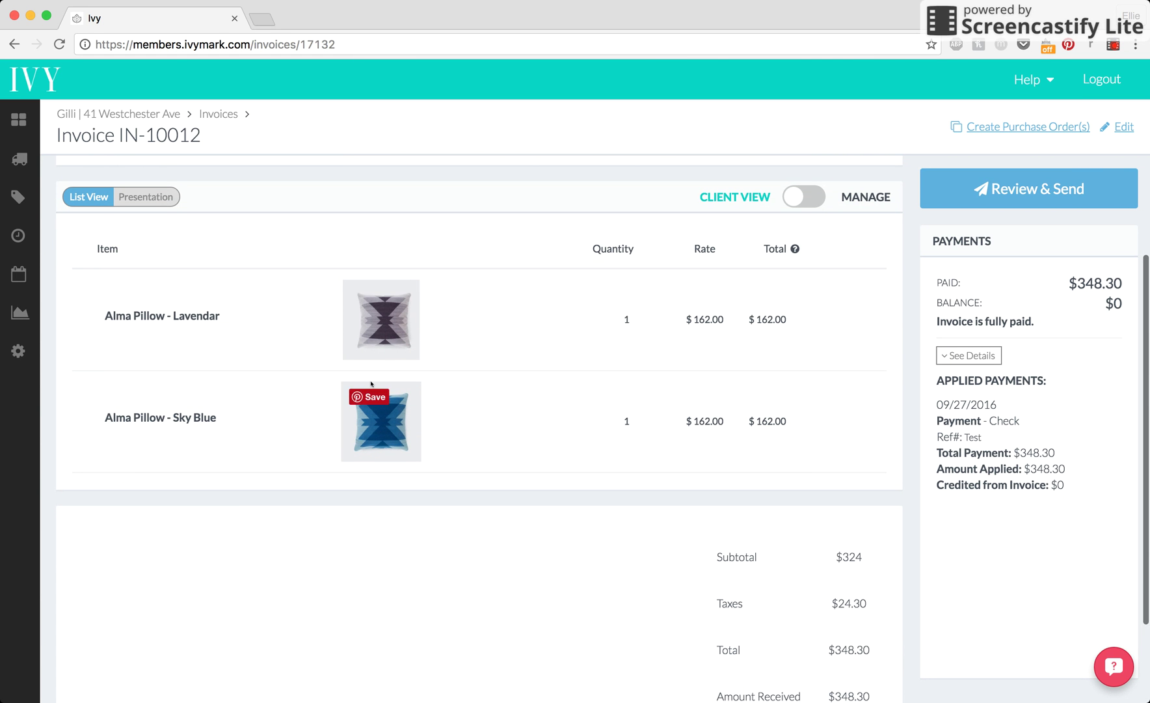
scroll(669, 402, up, 1)
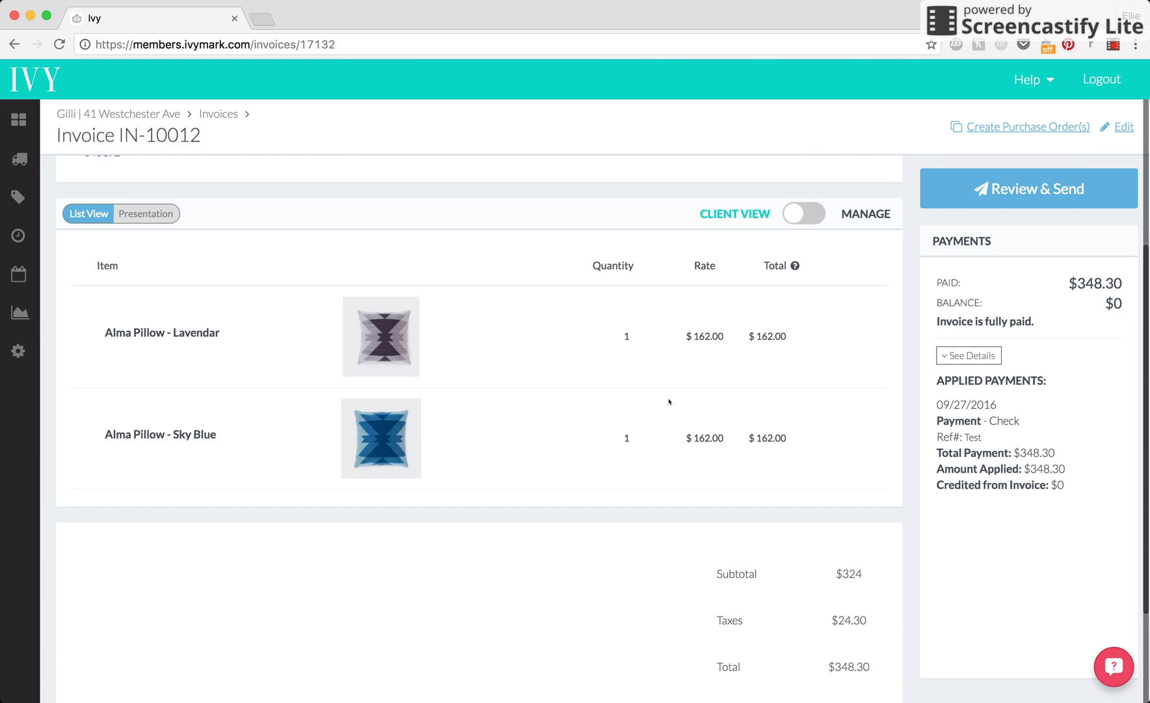
Delete the Alma Pillow - Sky Blue item from IN-10012 and save, accepting the $174.15 reduction
click(1118, 127)
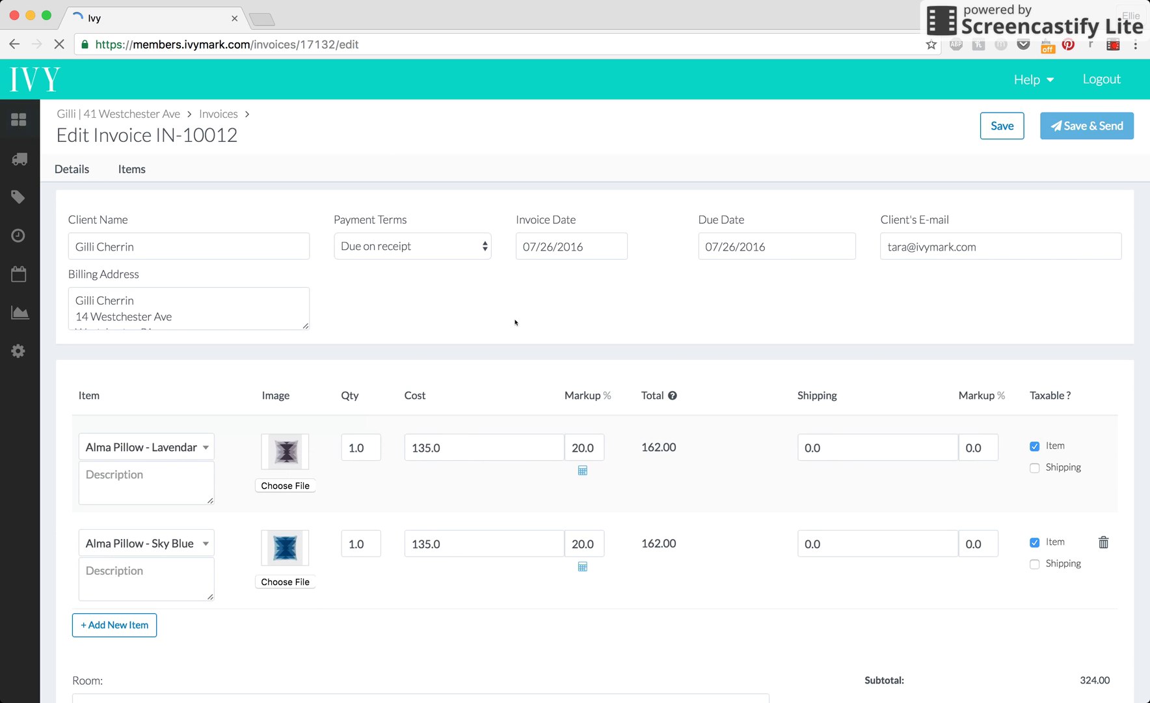
click(1104, 542)
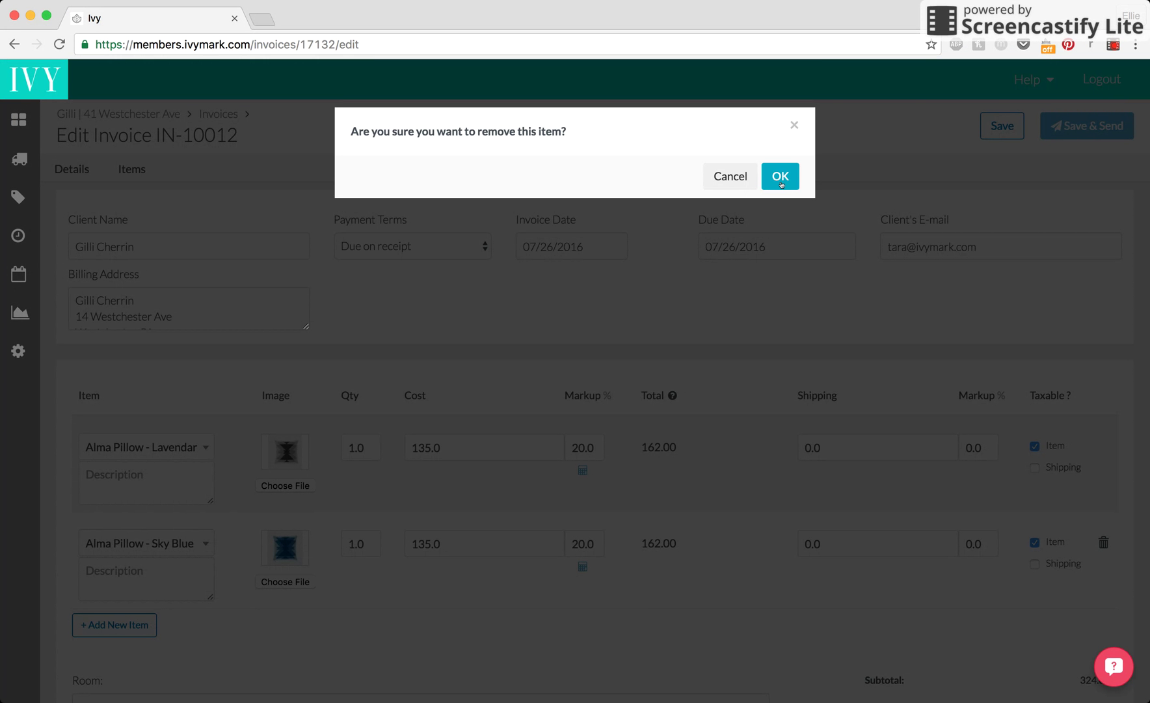
click(781, 177)
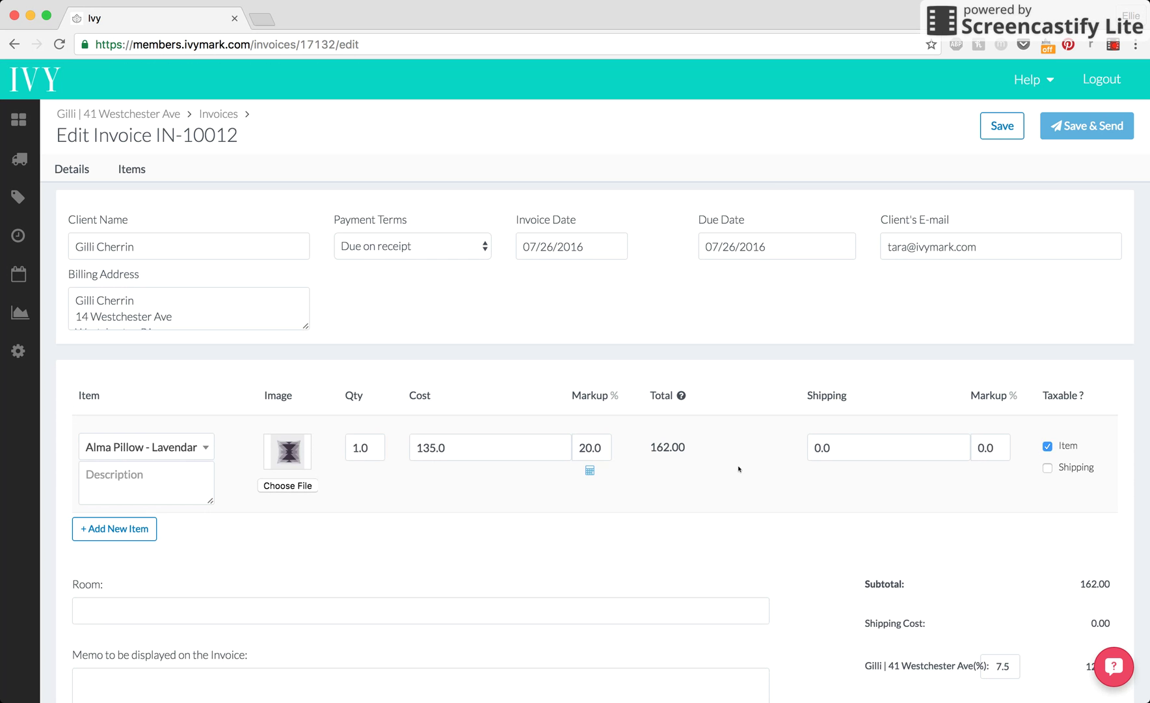
scroll(739, 468, down, 1)
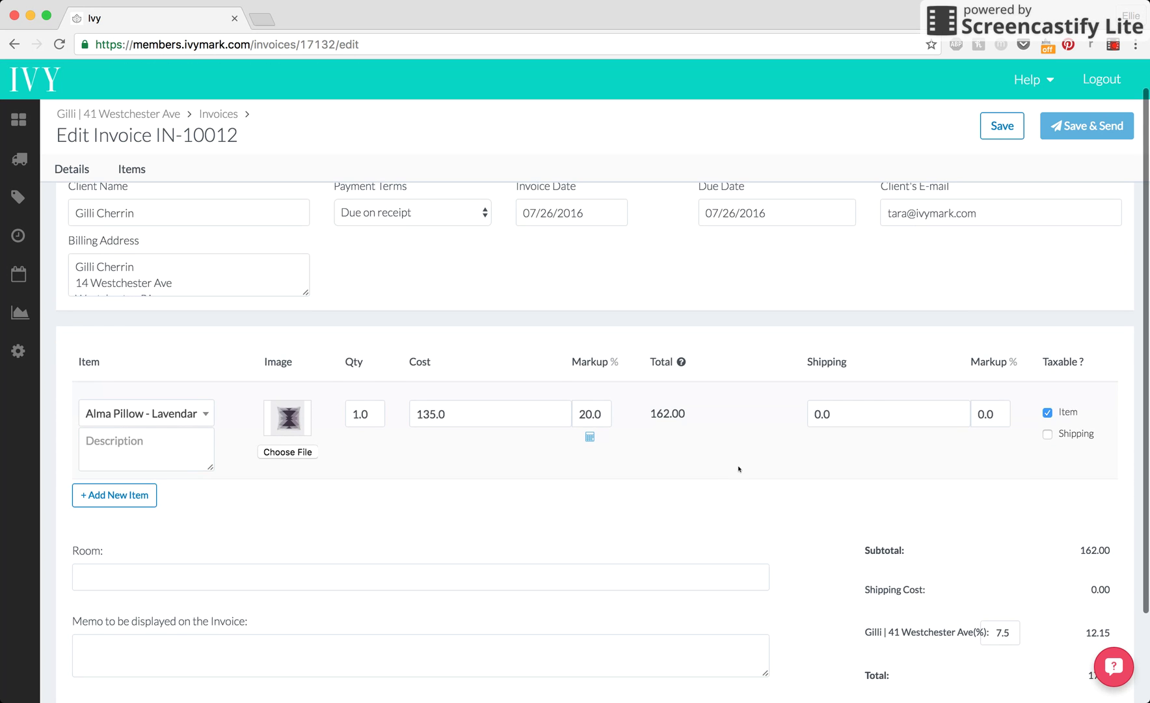
click(996, 132)
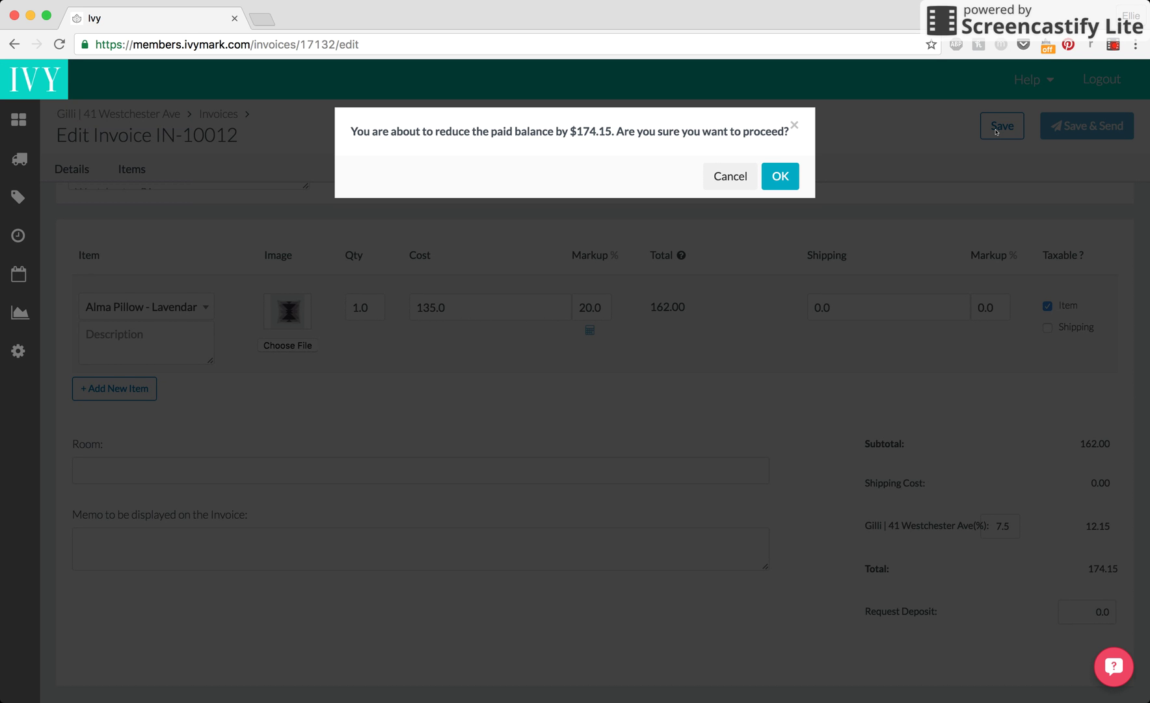
click(782, 184)
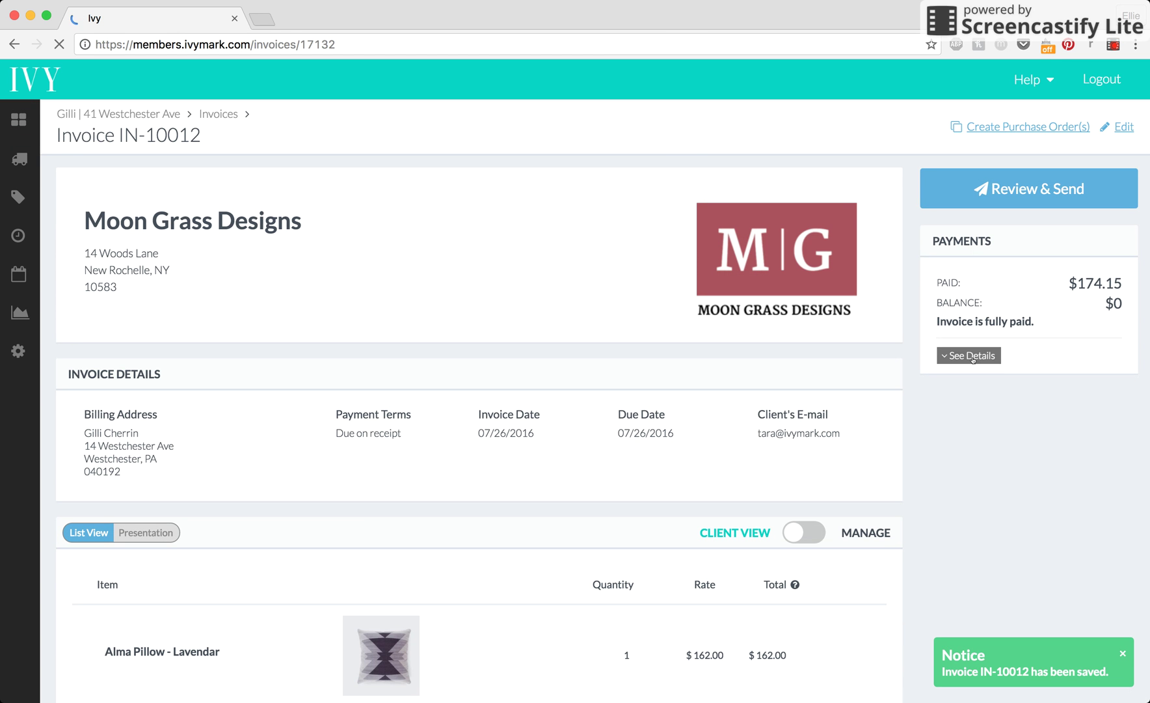
Review IN-10012's payment details showing $174.15 applied and $174.15 credited back
click(973, 360)
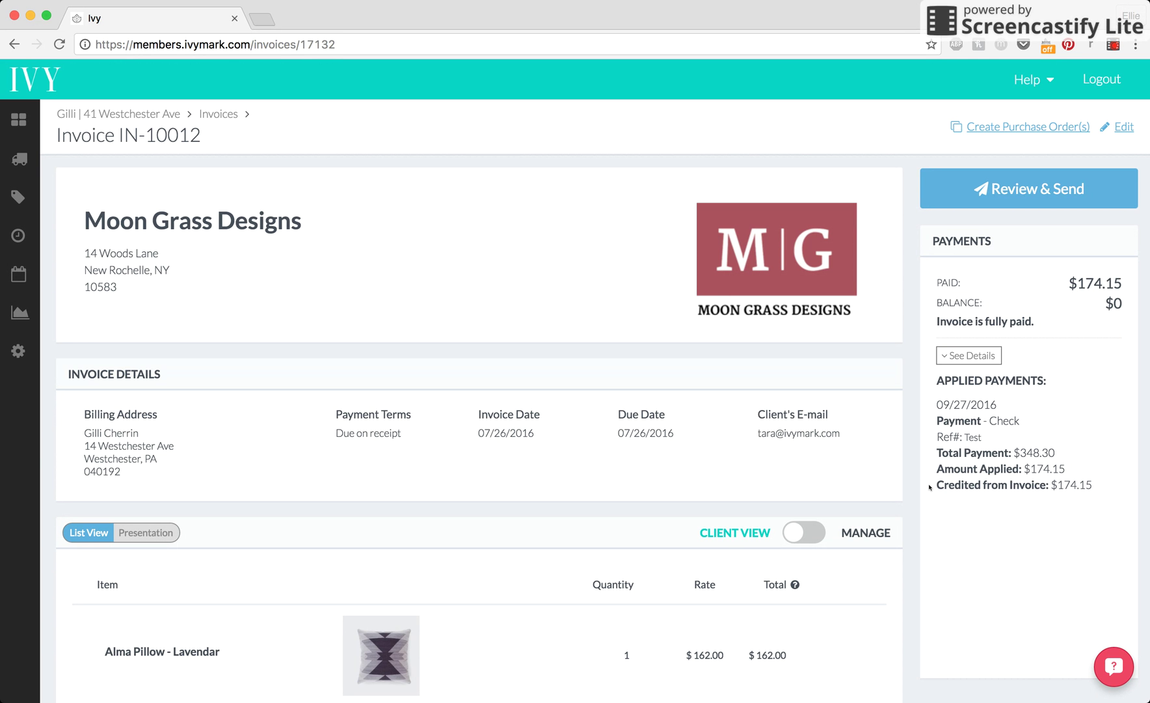
mouse_move(998, 485)
click(121, 115)
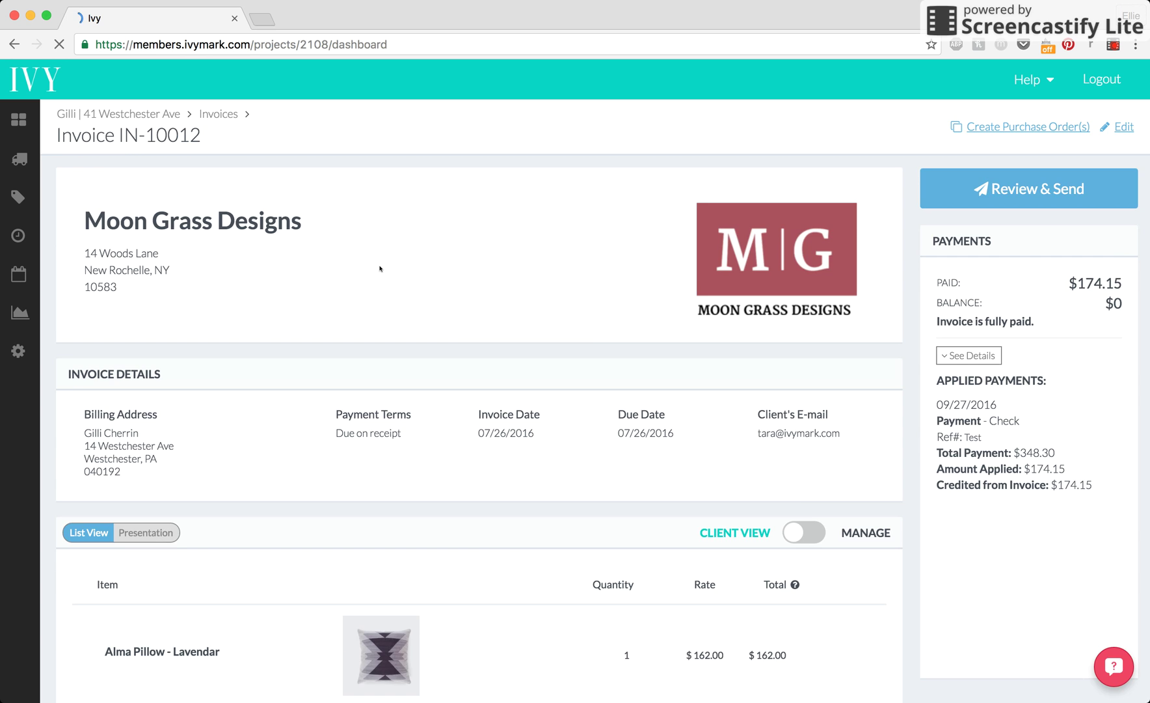
Show the project's Credits and Retainers tab listing the $174.15 available credit
click(228, 197)
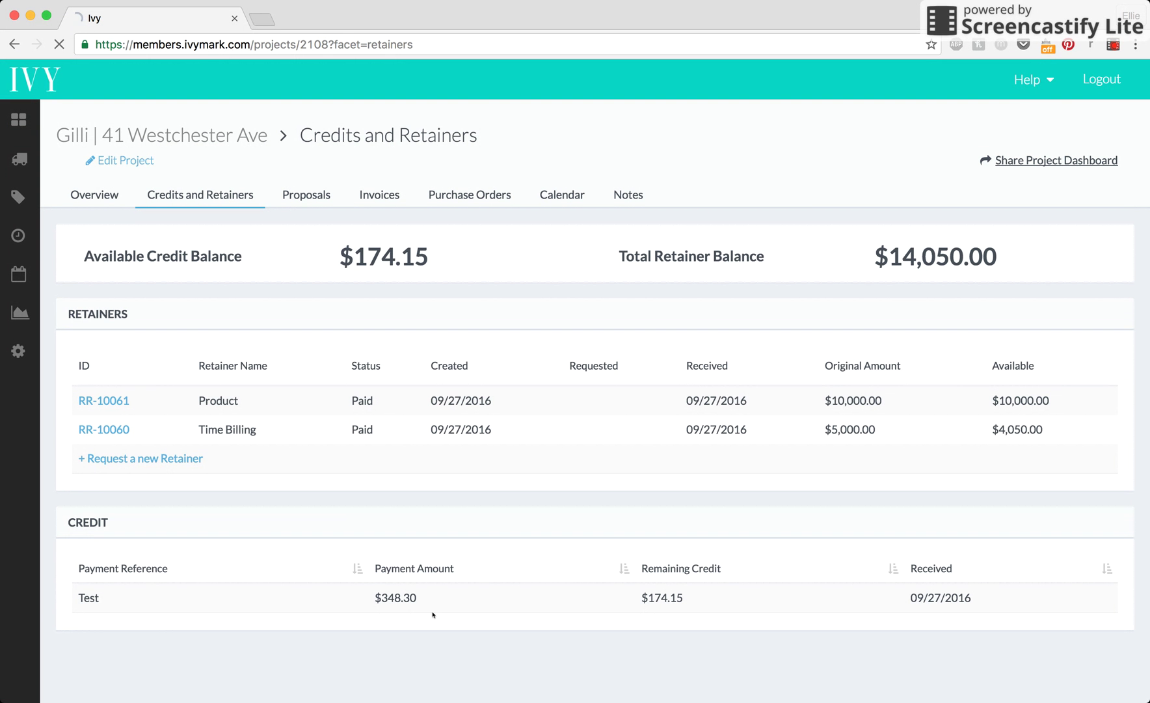